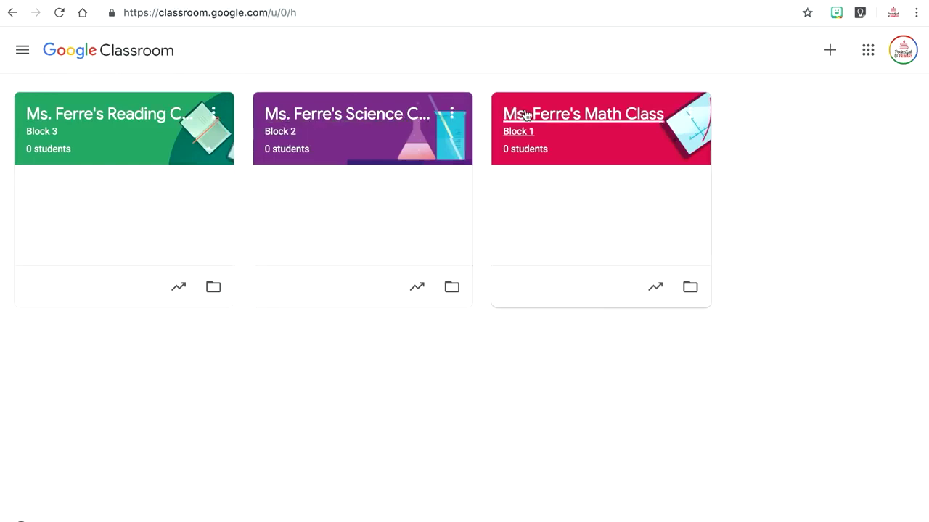
- Draft an announcement in the Block 1 math class stream reminding students that math projects are due this Friday and offering help
left_click(551, 114)
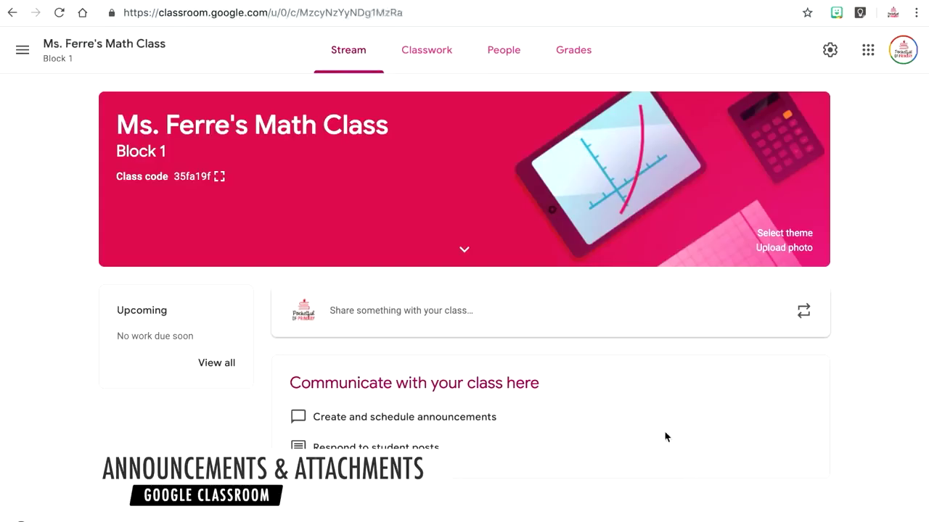
left_click(575, 313)
type("Hell")
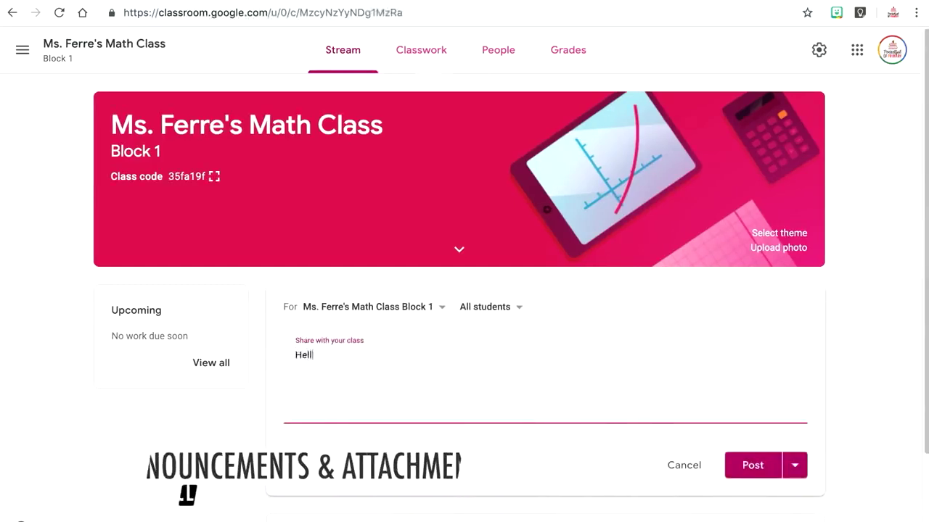
type("o class! Just a reminder that your math projects are due this Friday! Please let me know if you have any questions or need any help!")
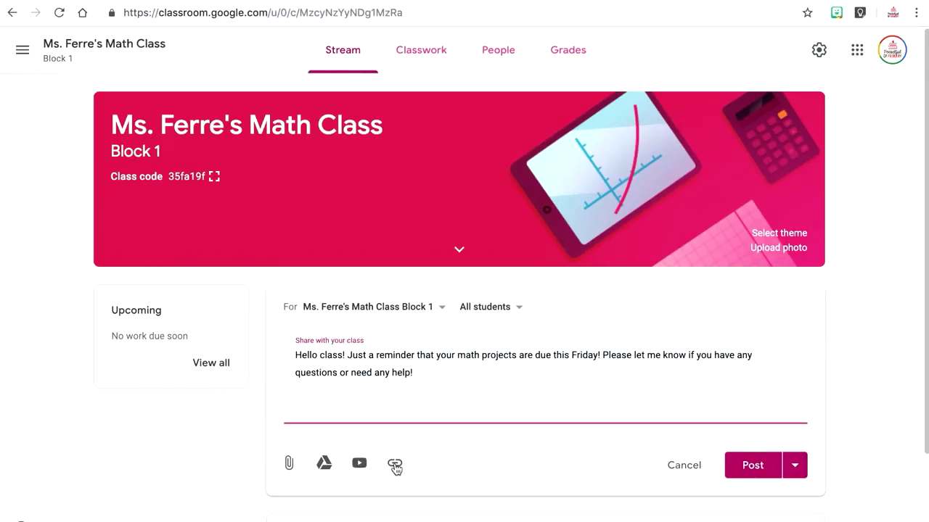
left_click(794, 465)
left_click(782, 493)
left_click(533, 278)
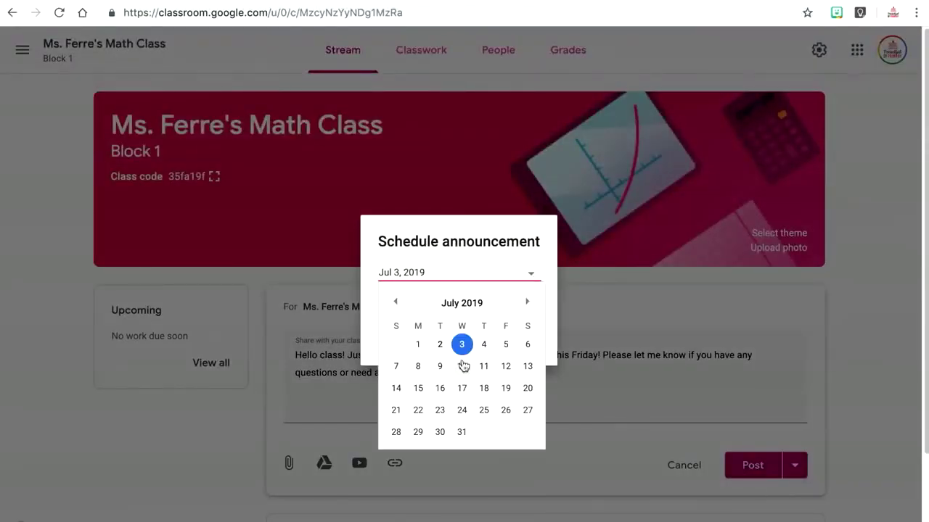
left_click(419, 367)
left_click(398, 301)
type("8:30 AM")
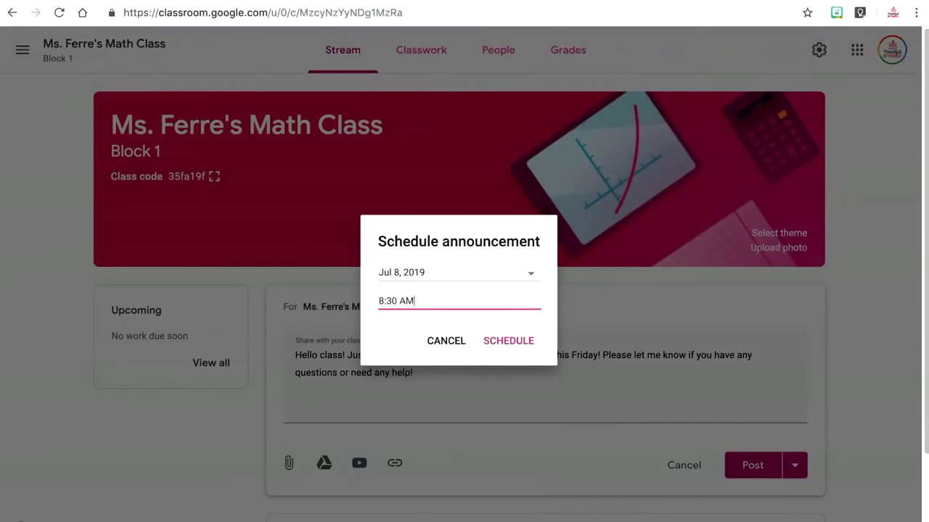
left_click(448, 342)
- Review the announcement's student recipients and post it to all students in the math class
left_click(795, 465)
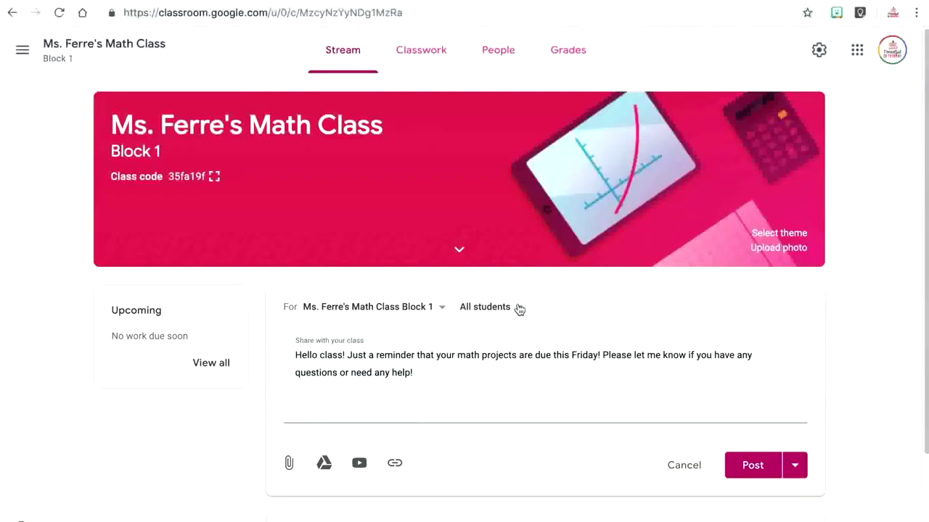
left_click(518, 308)
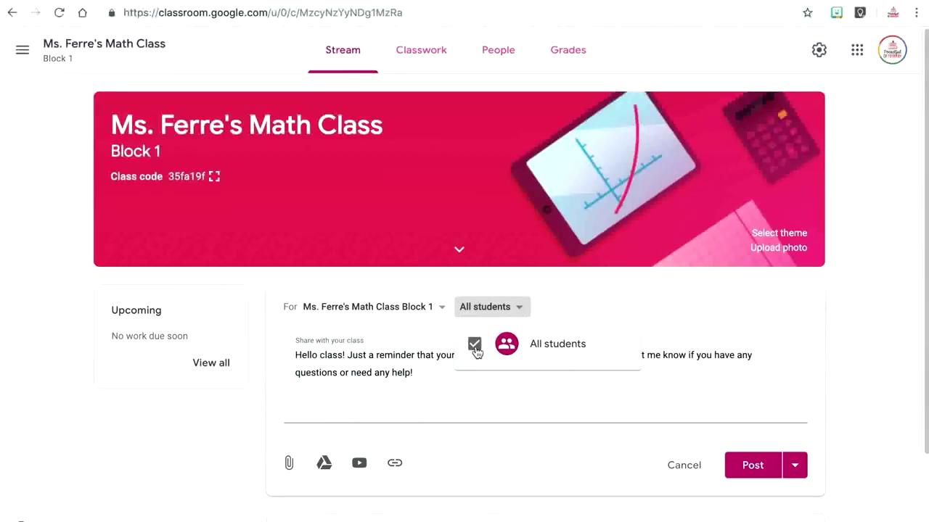
left_click(520, 311)
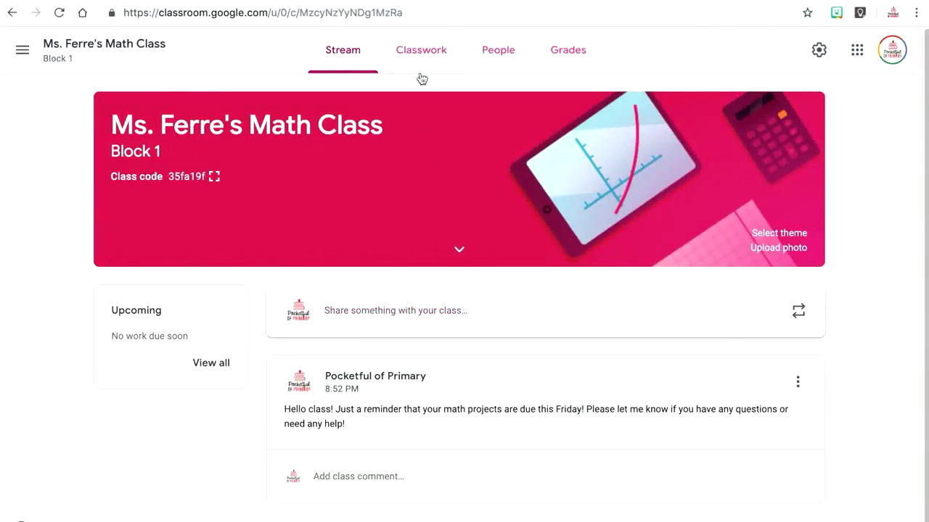
- Create a classwork assignment titled "Article Review" with instructions to read the two attached articles and answer the questions about them in the Google Doc
left_click(426, 56)
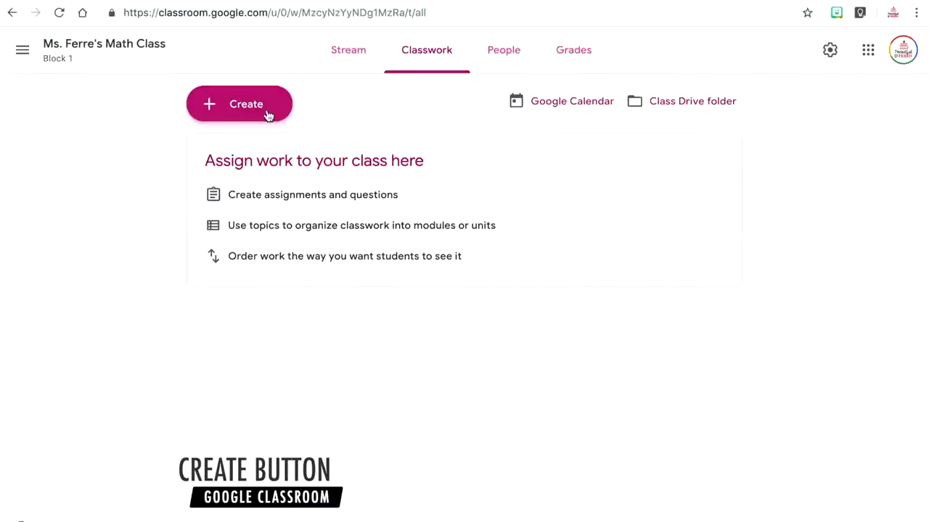
left_click(260, 111)
left_click(259, 147)
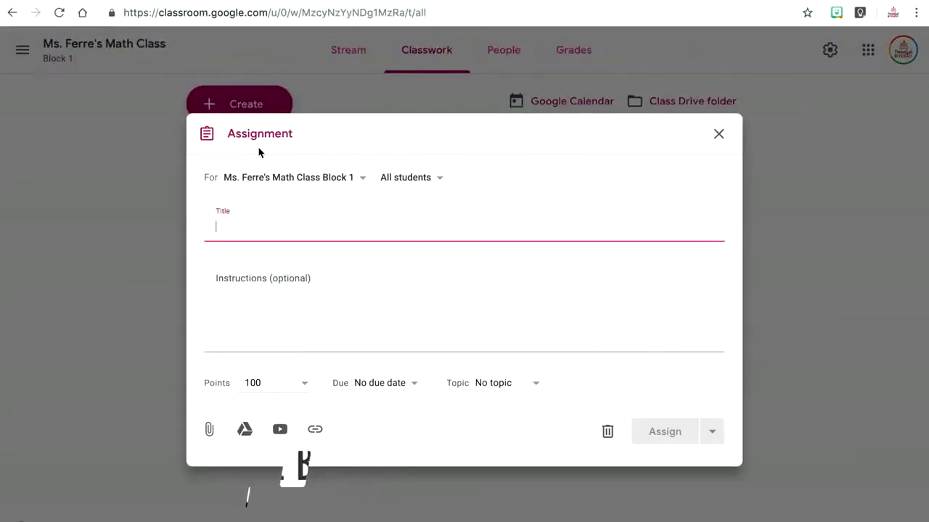
type("Article Revi")
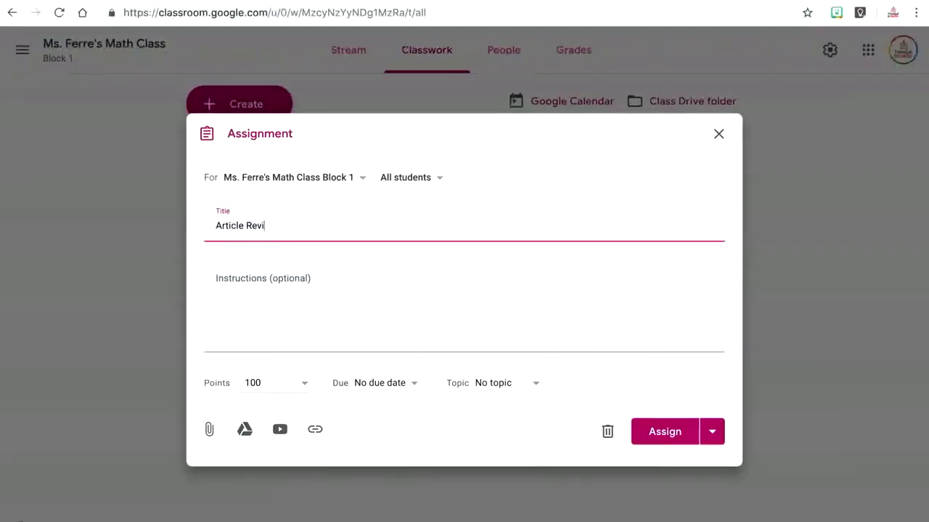
type("ew")
left_click(228, 313)
type("Read the two articles attached. Then use the Google Doc to answer the questions ab")
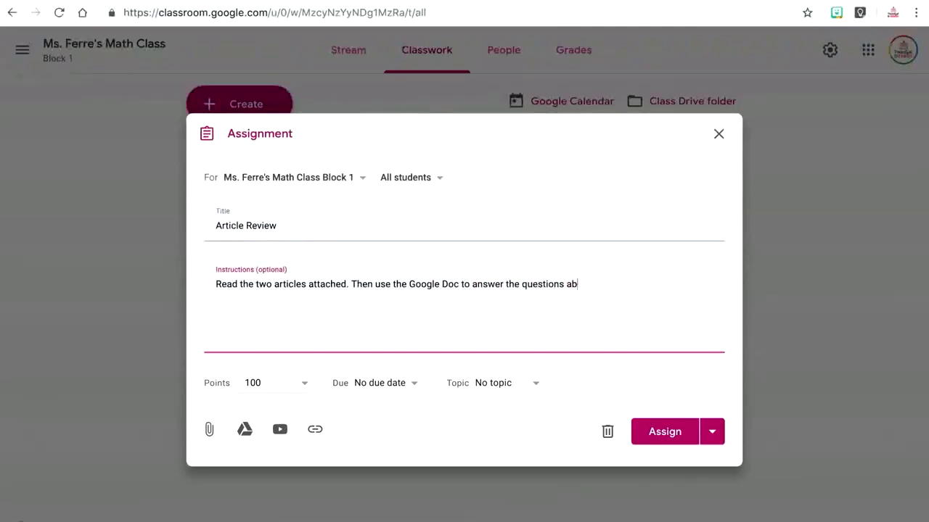
type("out the articles.")
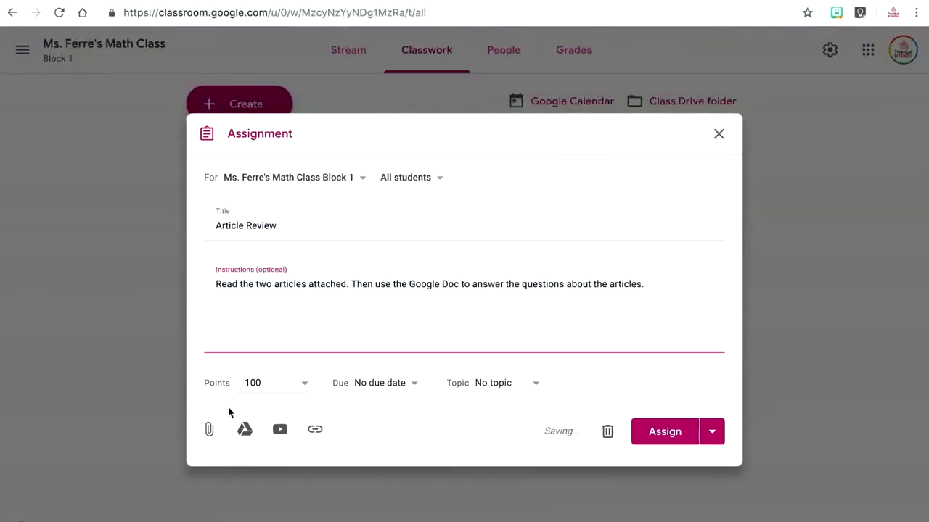
- Attach the Example Assignment document from My Drive and set it to make a copy for each student
left_click(244, 430)
left_click(277, 125)
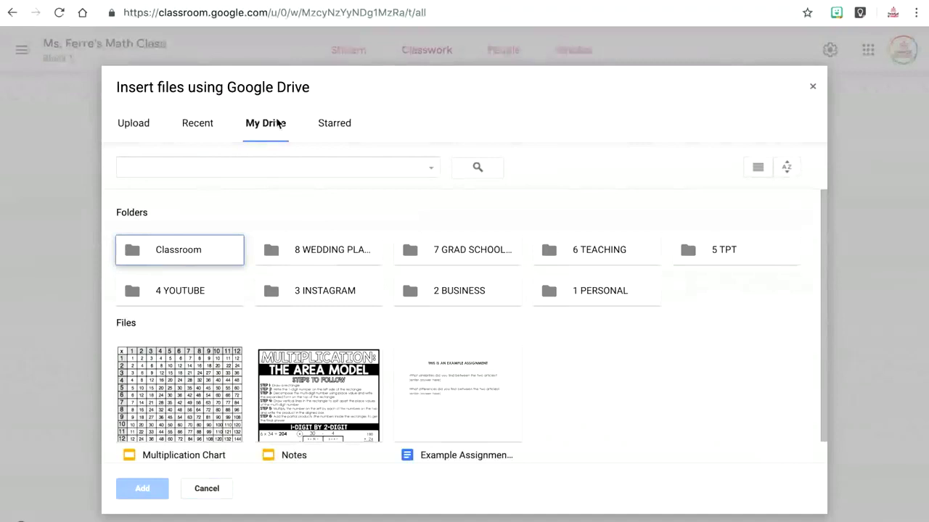
left_click(450, 395)
left_click(142, 488)
left_click(569, 408)
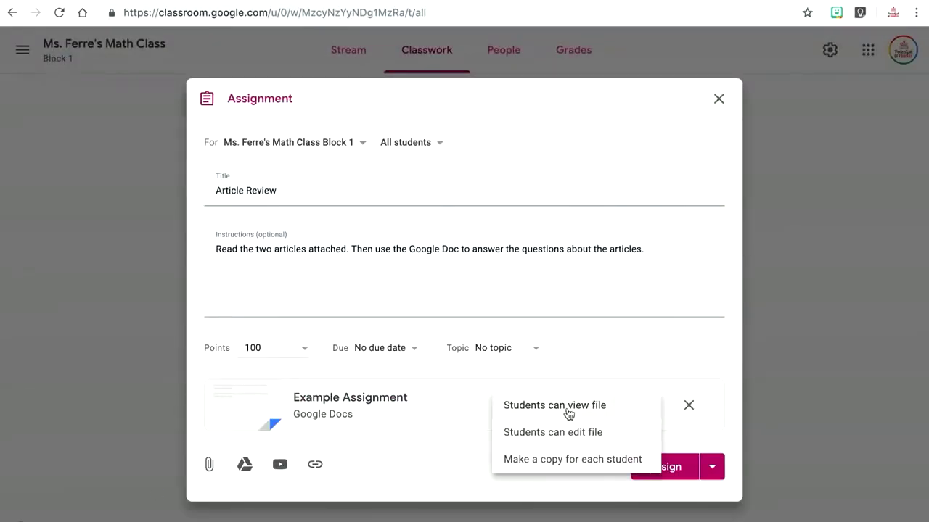
left_click(571, 458)
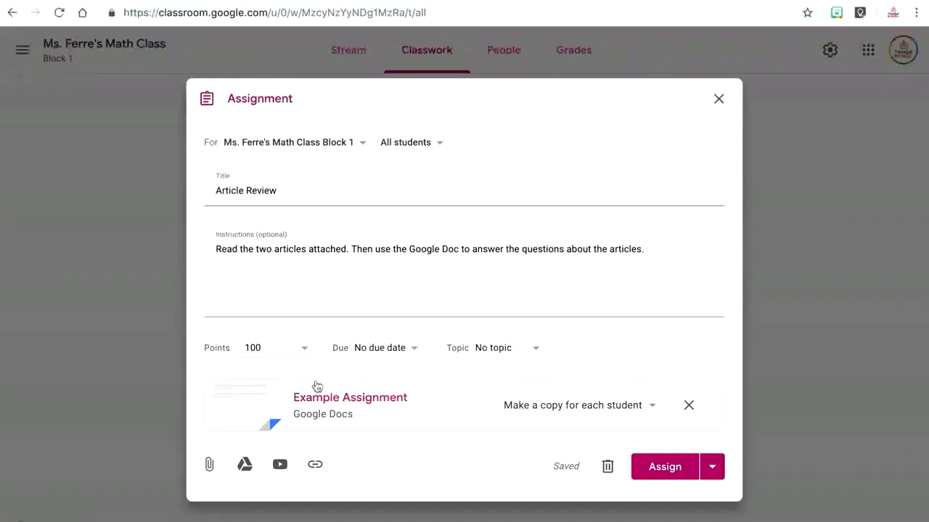
- Set the assignment to 10 points with a due date of Jul 12, 2019 at 4:00 PM
left_click(285, 348)
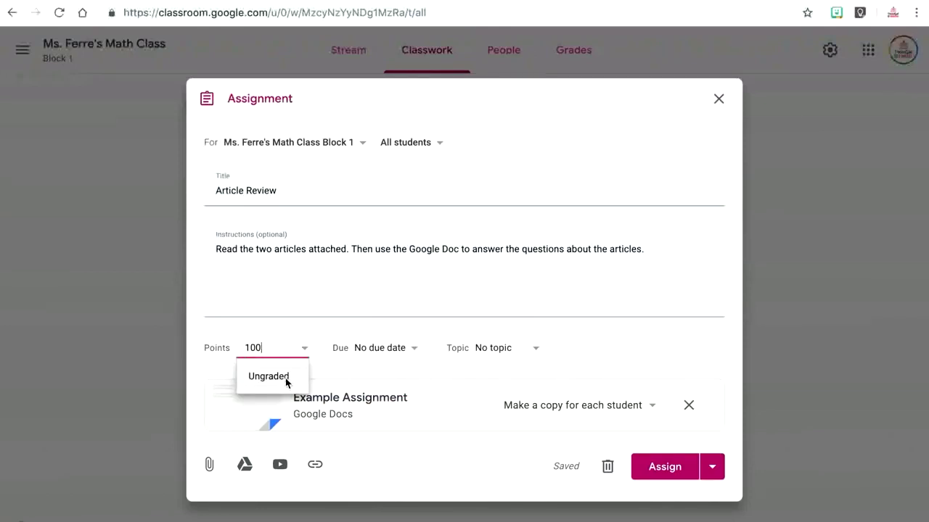
left_click(269, 376)
left_click(391, 349)
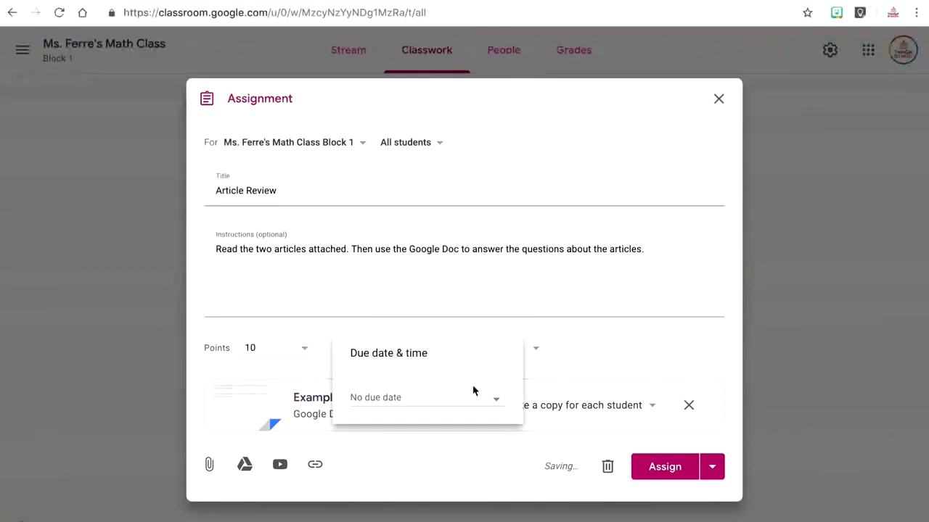
left_click(494, 404)
left_click(483, 470)
left_click(423, 429)
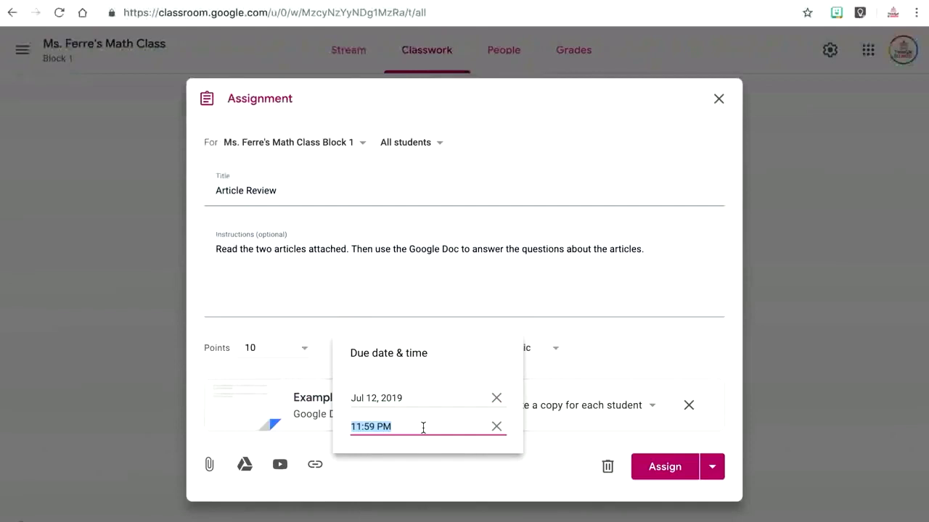
type("4:00 pm")
left_click(597, 365)
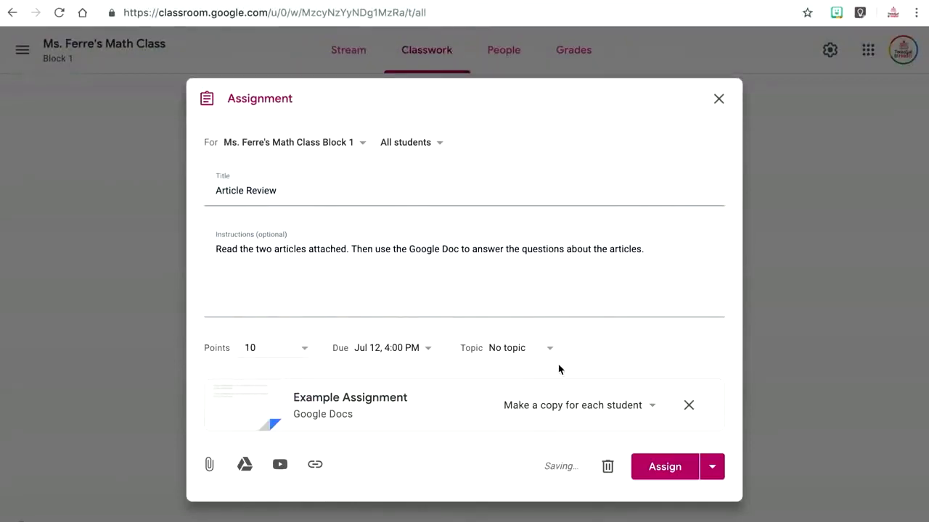
- Create a new topic named "Unit 1" for the Article Review assignment
left_click(541, 353)
left_click(535, 370)
type("Unit 1")
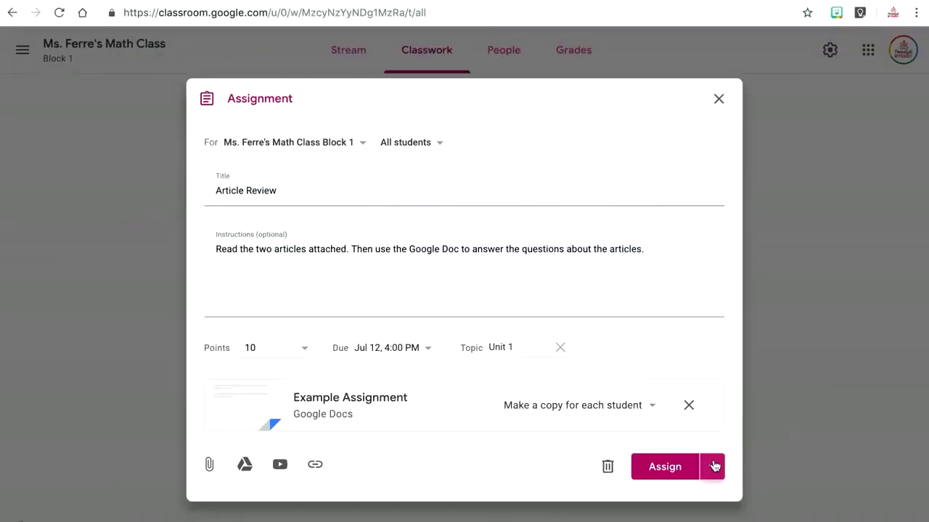
- Schedule the Article Review assignment for Jul 8, 2019 at 8:30 AM
left_click(714, 465)
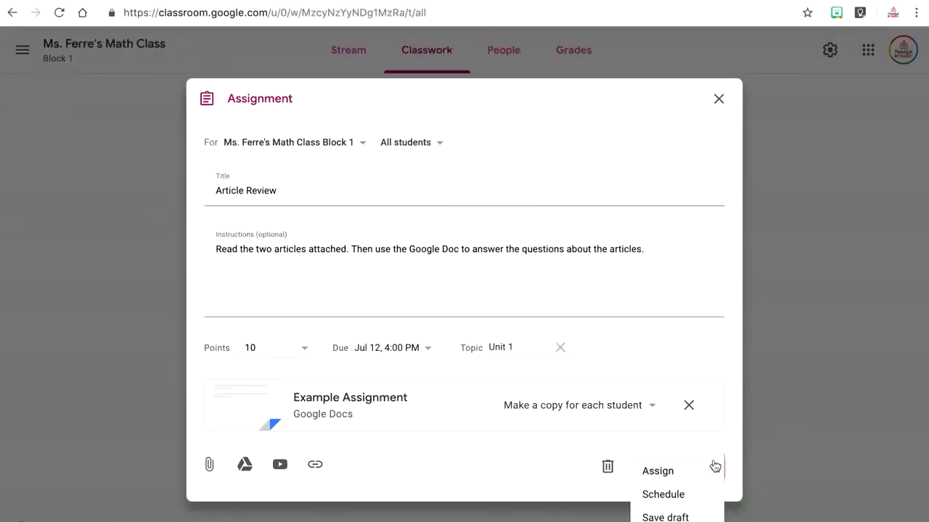
left_click(693, 498)
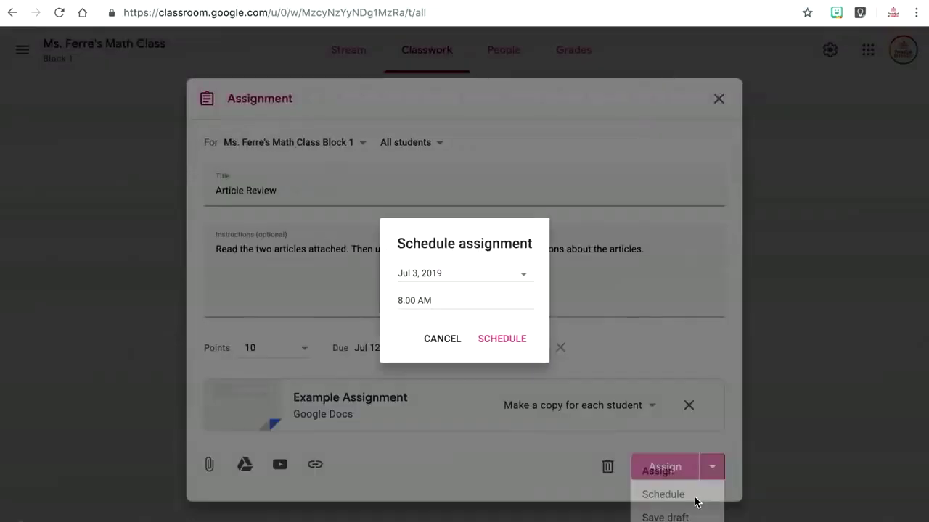
left_click(464, 273)
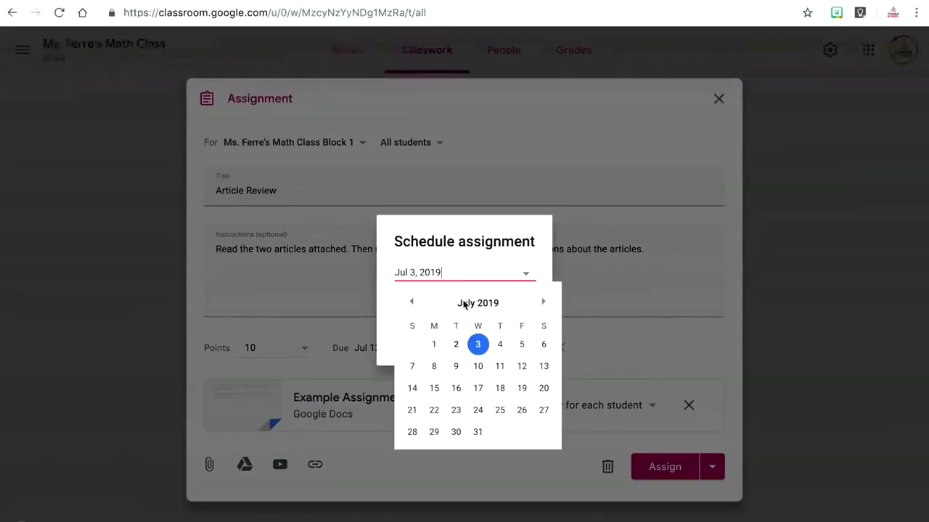
left_click(437, 369)
left_click(411, 303)
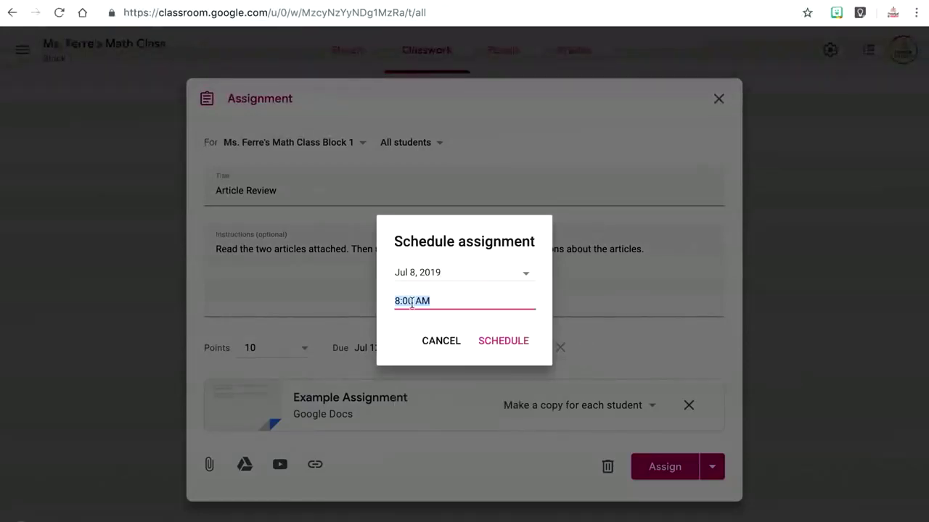
type("8:")
left_click(508, 342)
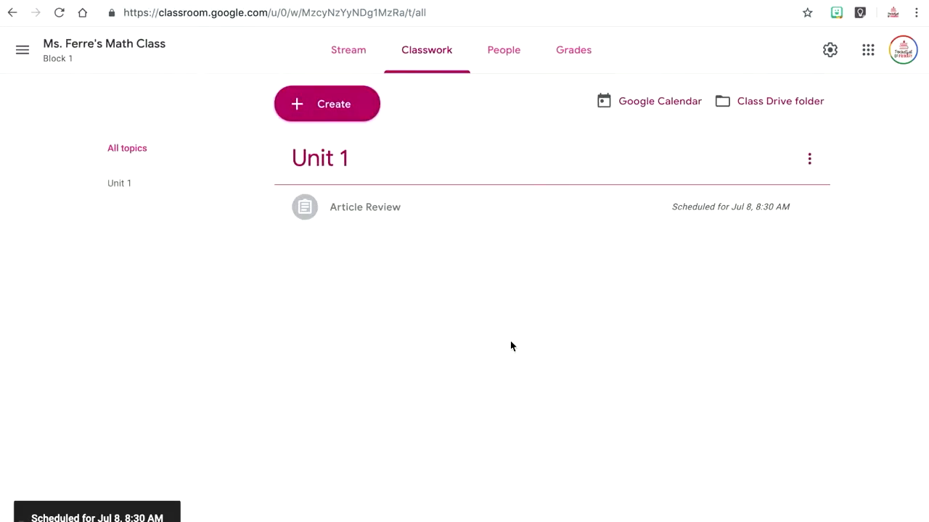
- Create a quiz assignment titled "Unit 2 Quiz" with instructions to complete it in Google Forms and permission to use notes
left_click(322, 104)
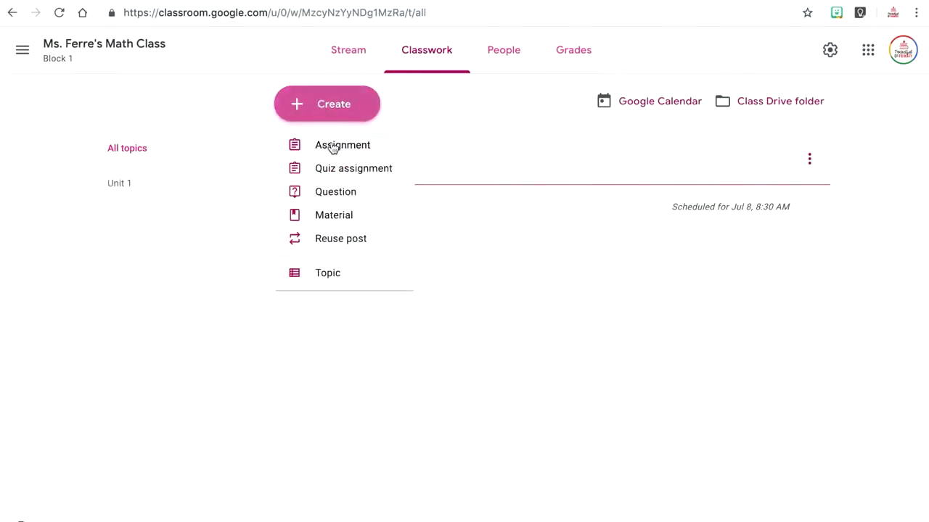
left_click(340, 171)
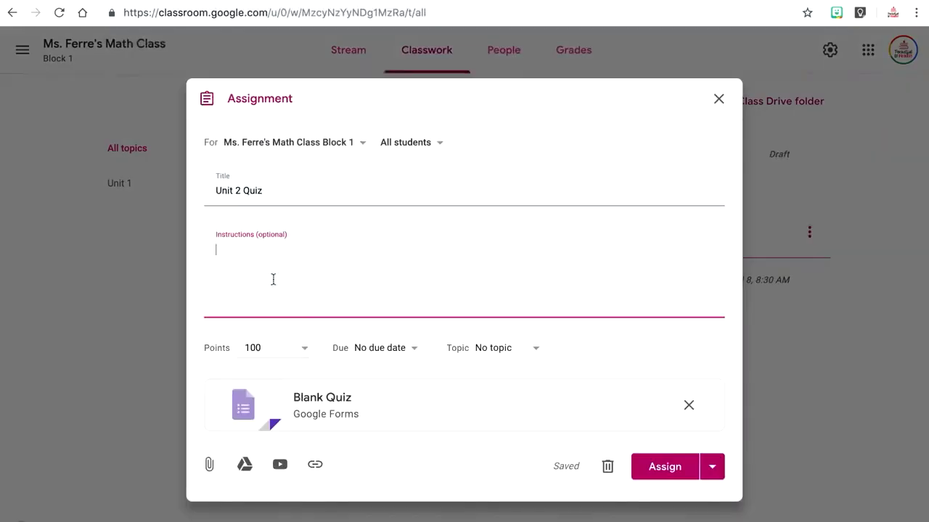
type("Use the Google Forms to complete your Unit 2 quiz. You may use your notes to complete this quiz.")
- In the attached blank quiz form, set the title to "Unit 2 Quiz" and enter the question "Find the product of 25 x 67"
left_click(322, 405)
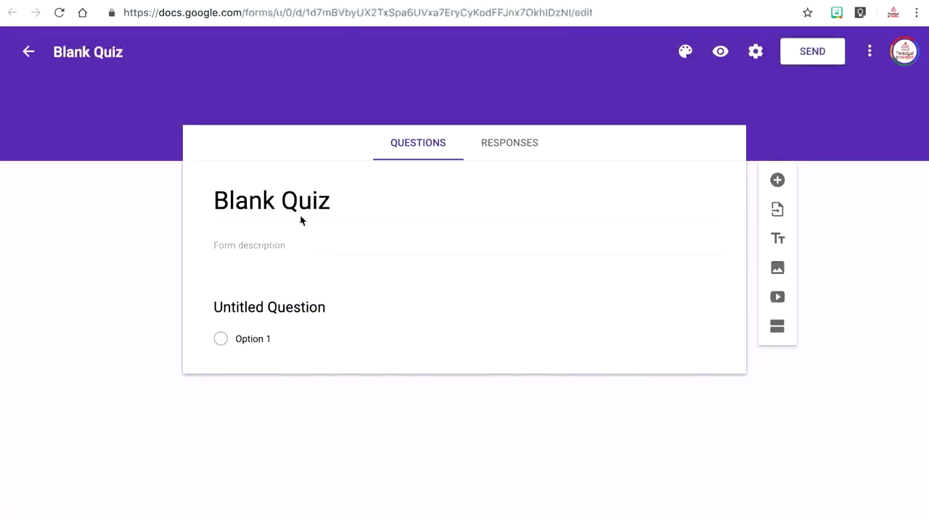
type("Unit 2 Quiz")
left_click(307, 310)
type("Find the product of 25 x 67")
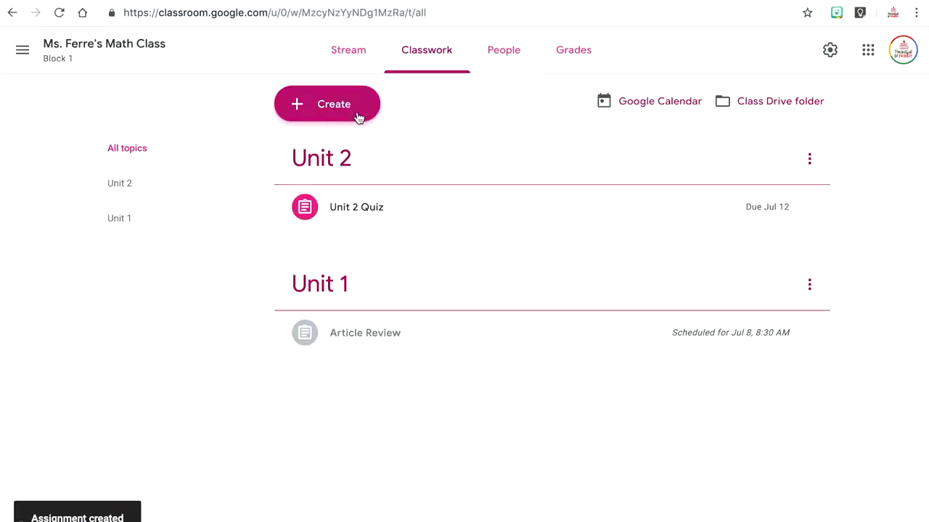
- Create a question titled "Unit 3 Preview" asking students what they are most excited to learn in this next unit and why
left_click(358, 112)
left_click(342, 192)
type("Unit 3 Preview")
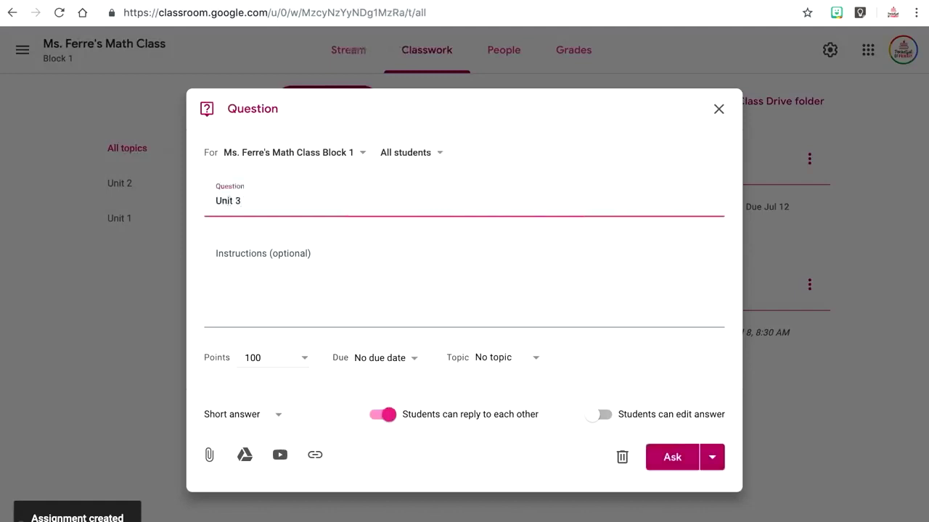
left_click(309, 284)
type("What are most excited to learn in th")
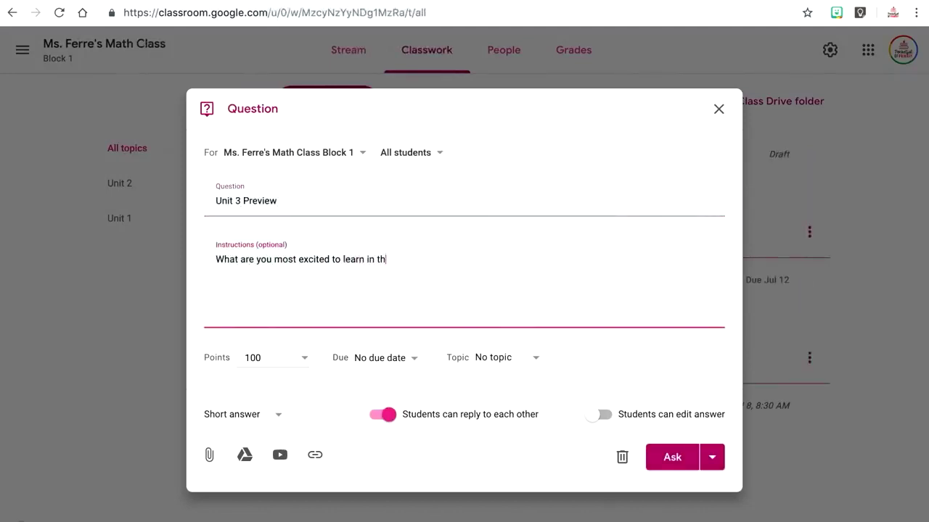
type("is next unit? Why are you excited")
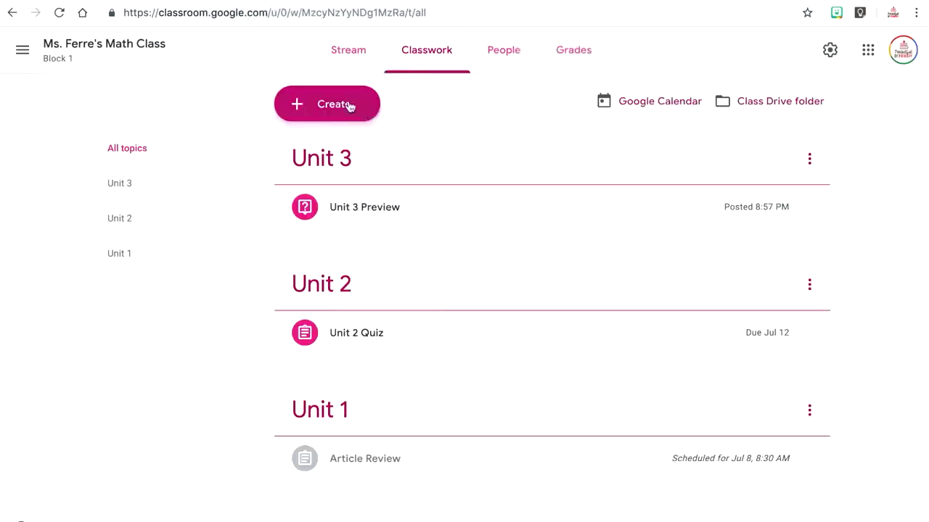
- Create a material titled "Multiplication - Area Model Notes" and attach the Notes Google Slides file from Drive
left_click(348, 106)
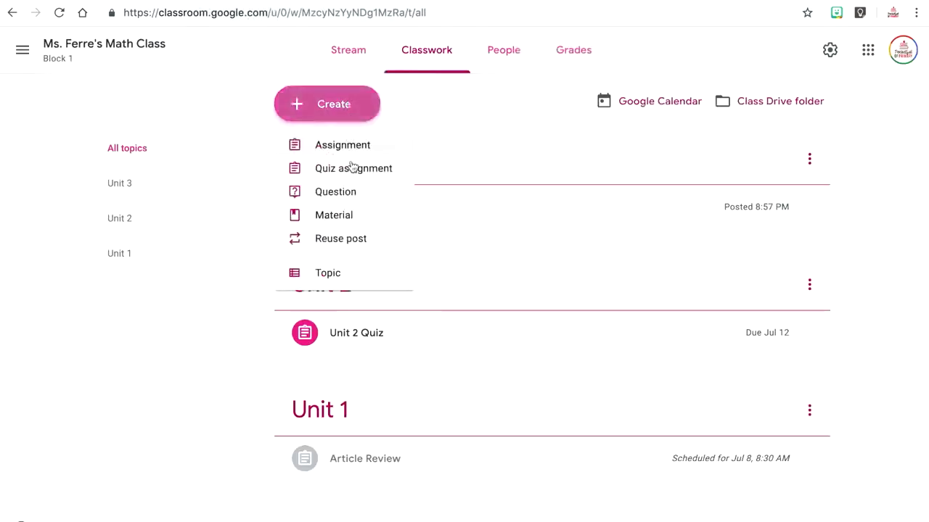
left_click(346, 218)
type("Multiplication - Area Model Notes")
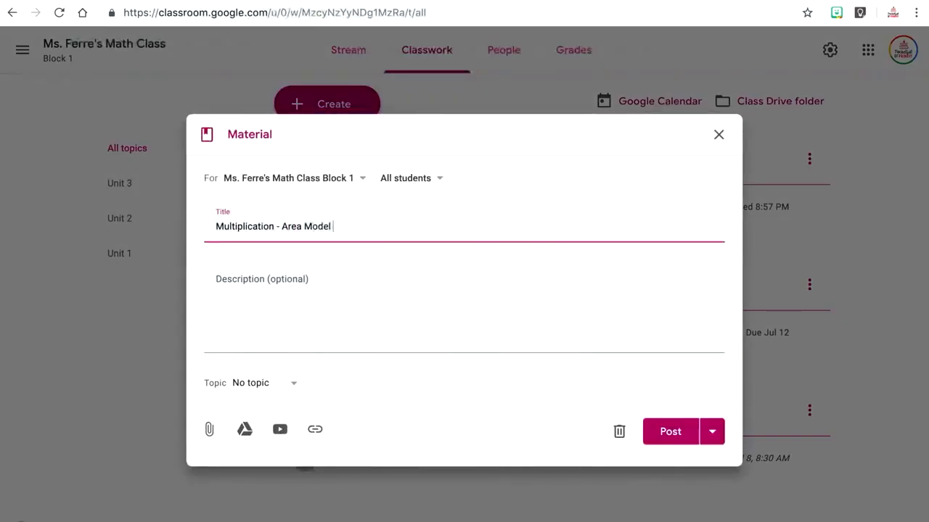
left_click(250, 428)
left_click(266, 130)
left_click(294, 383)
left_click(137, 489)
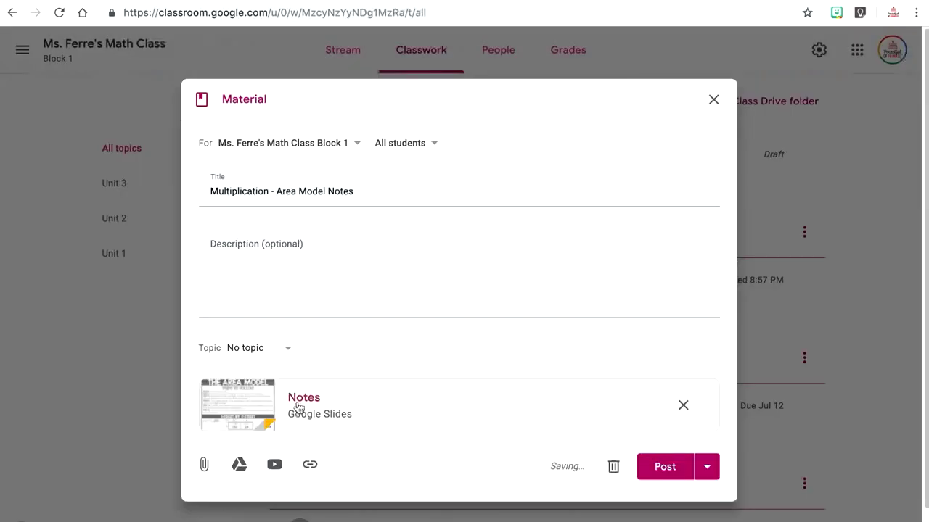
- Describe the material as the digital multiplication area model notes students may use for assignments, assign it to Unit 1, and post it
left_click(299, 405)
left_click(291, 250)
type("Here are the digital version of the multiplication area model note")
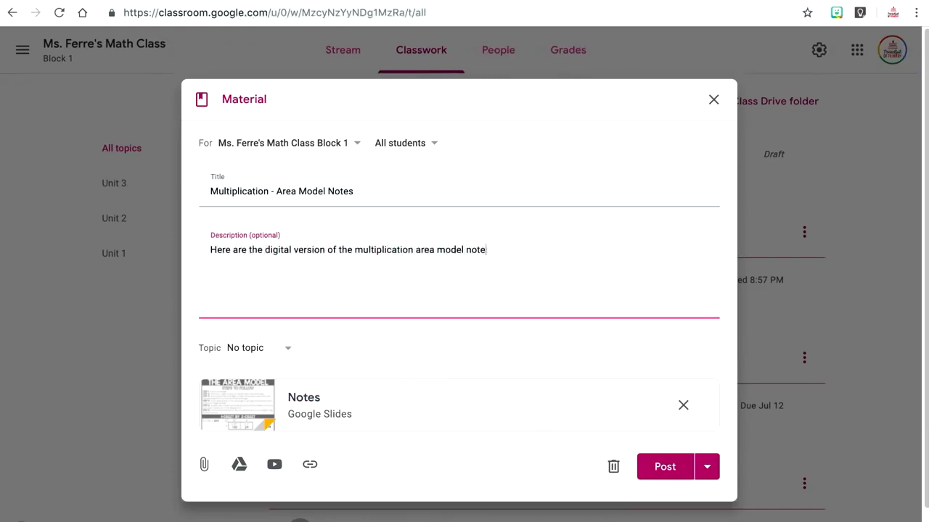
type("s. Feel free to use these as you complete your assignments!")
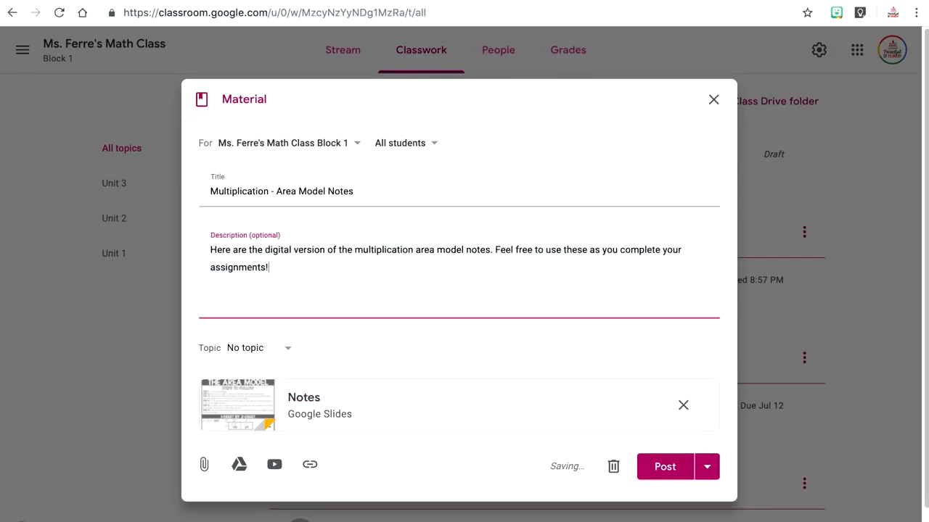
left_click(258, 348)
left_click(258, 412)
left_click(663, 468)
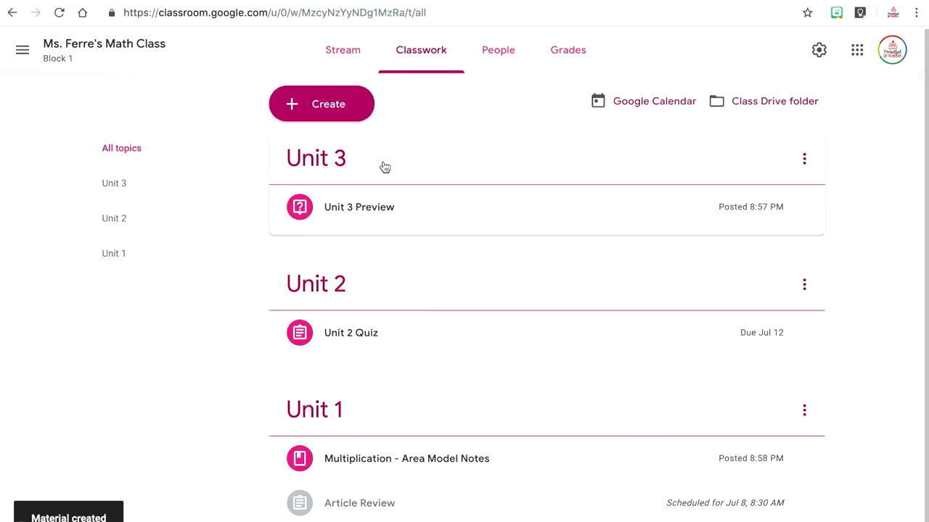
- Create a material titled "Multiplication Chart" with a description offering the digital multiplication chart for students to use on their assignments
left_click(339, 109)
left_click(329, 214)
type("Multiplication Chart")
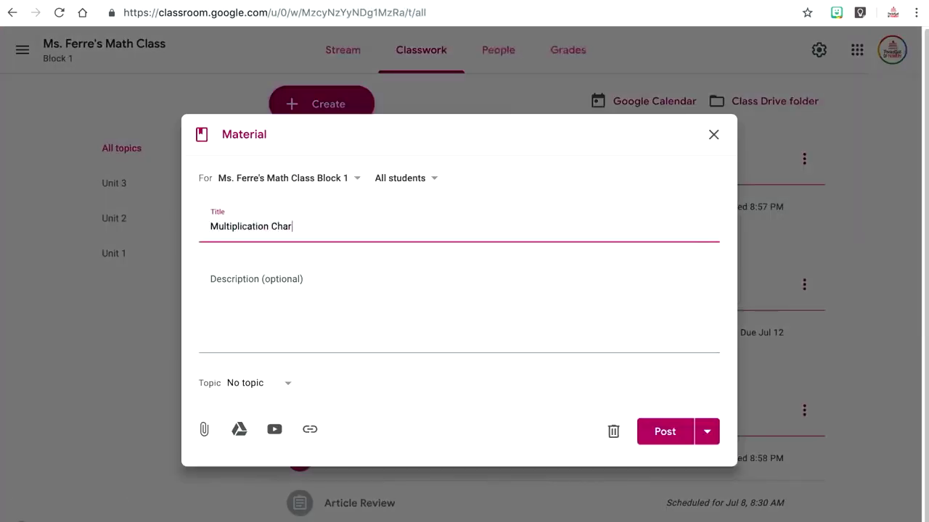
key("Tab")
type("Here is a digital version of a multiplication chart. Feel free to use this to complete your assignments!")
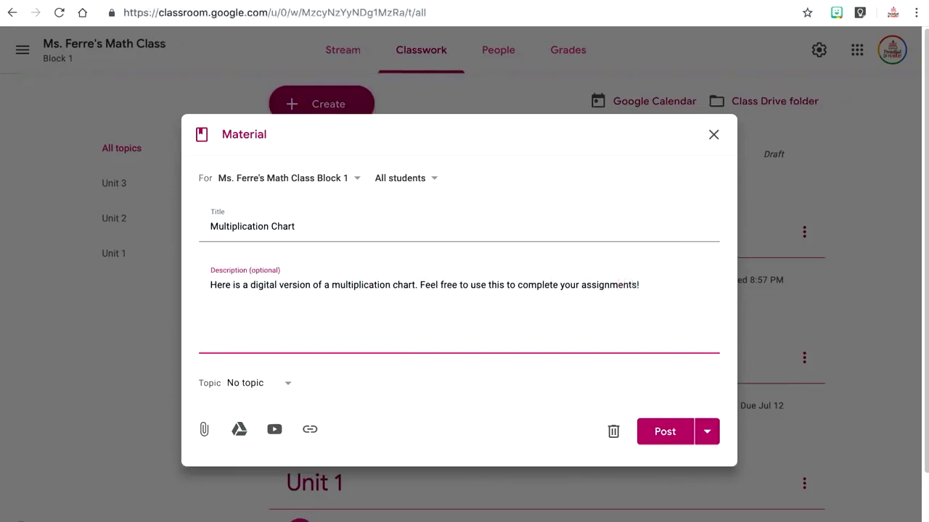
- Attach the Multiplication Chart Google Slides file from Drive and post the material without a topic
left_click(239, 429)
left_click(259, 128)
left_click(176, 396)
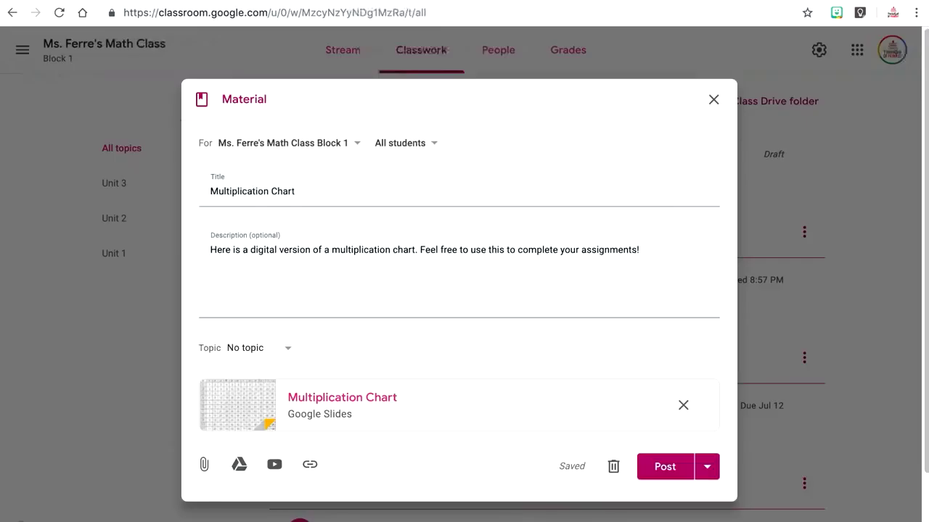
left_click(663, 466)
- Check the Science Class Block 2 for existing posts to reuse, and close the post selection
left_click(346, 112)
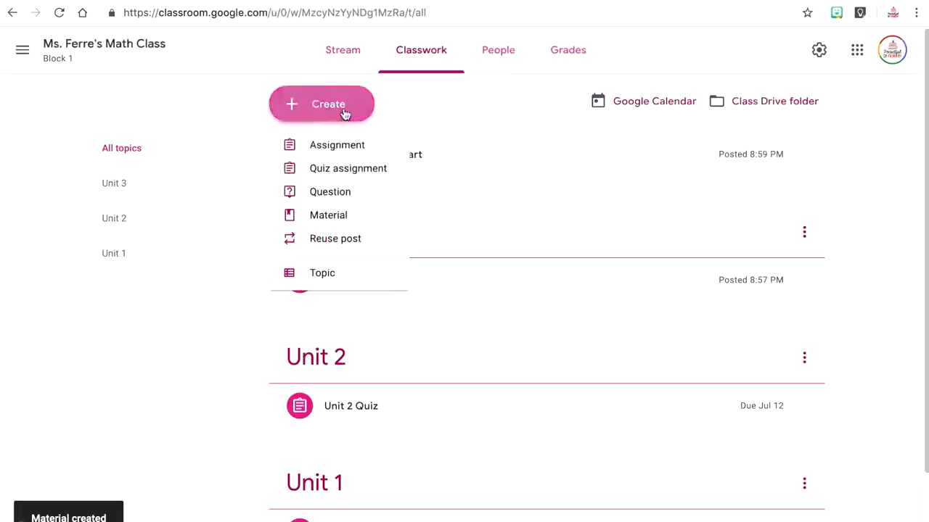
left_click(349, 235)
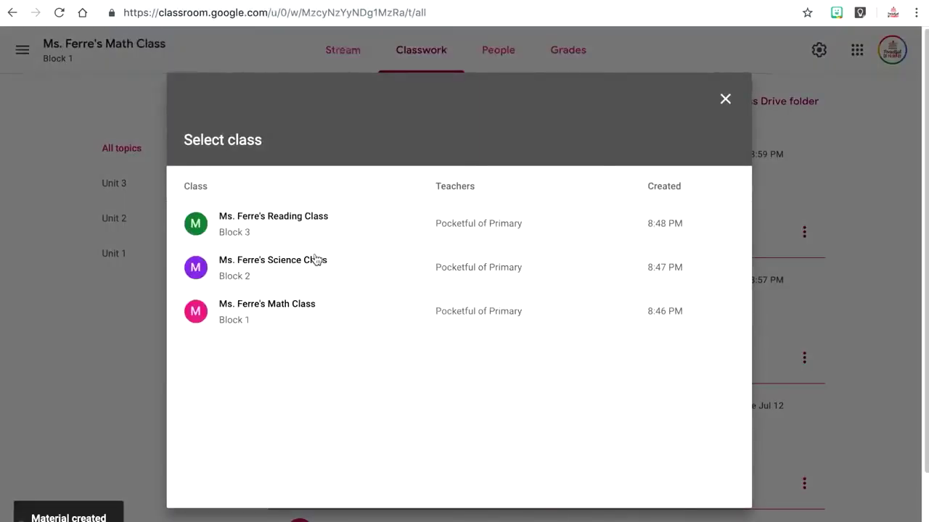
left_click(301, 266)
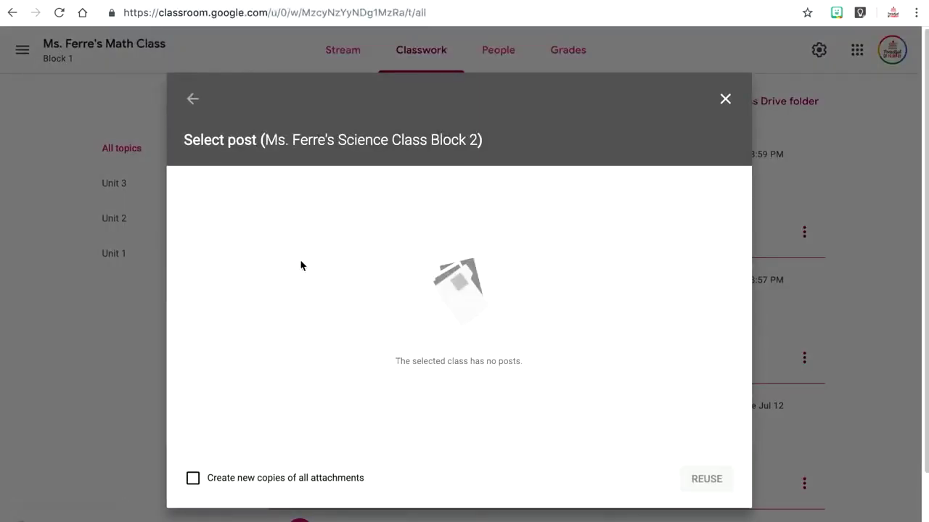
left_click(725, 99)
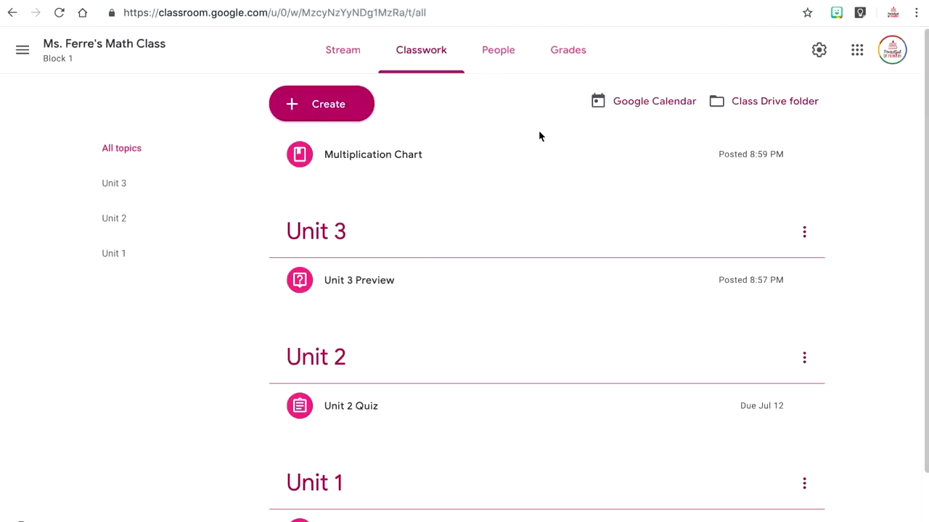
- Add a new classwork topic named "Unit 4"
left_click(358, 109)
left_click(346, 268)
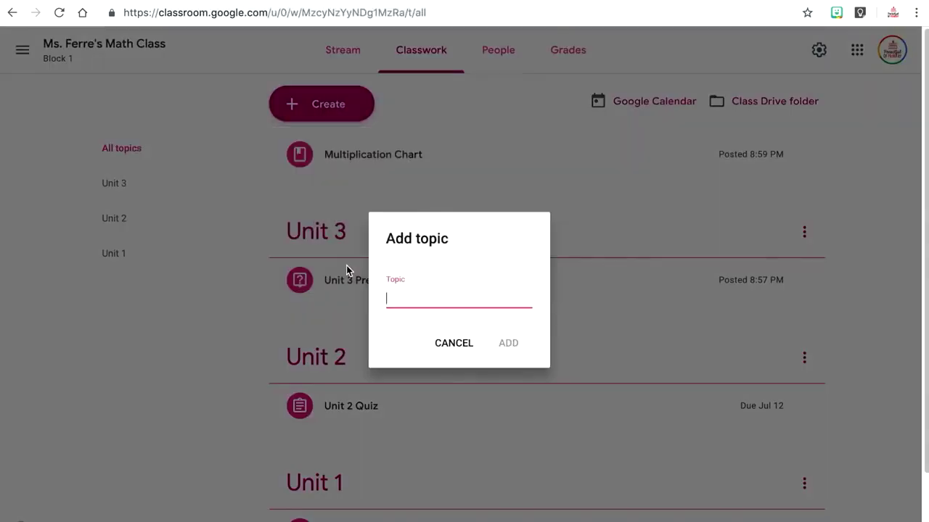
type("Unit 4")
left_click(509, 347)
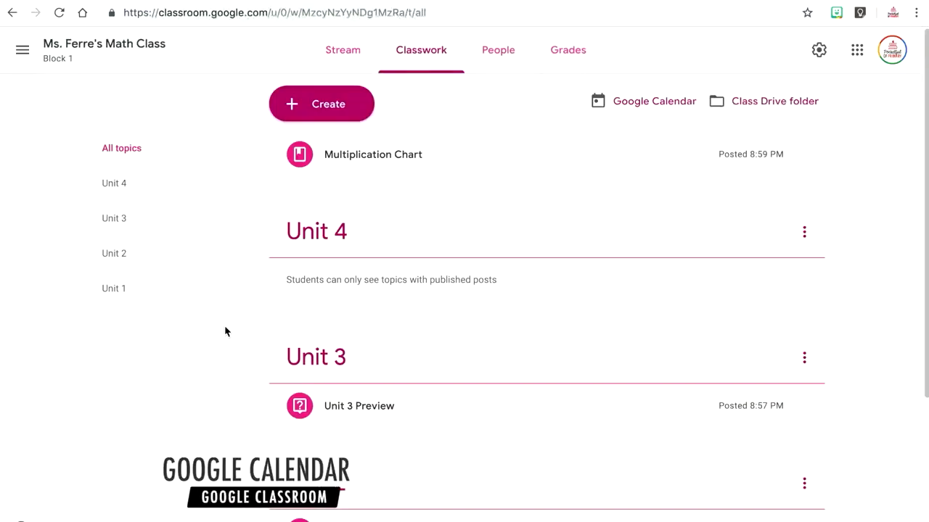
- View the week of July 7, 2019 in the class's Google Calendar, and open the class Drive folder from Google Classroom
left_click(618, 109)
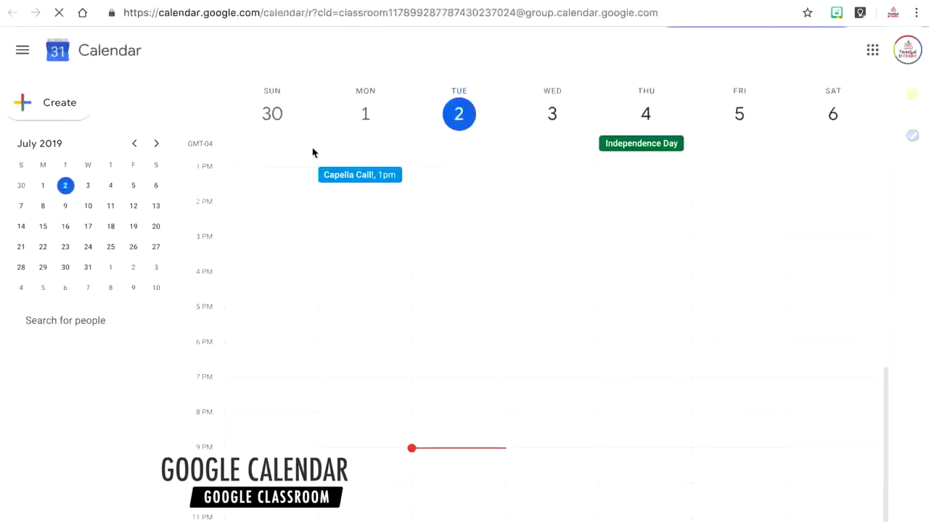
left_click(156, 144)
left_click(134, 143)
left_click(22, 207)
left_click(744, 161)
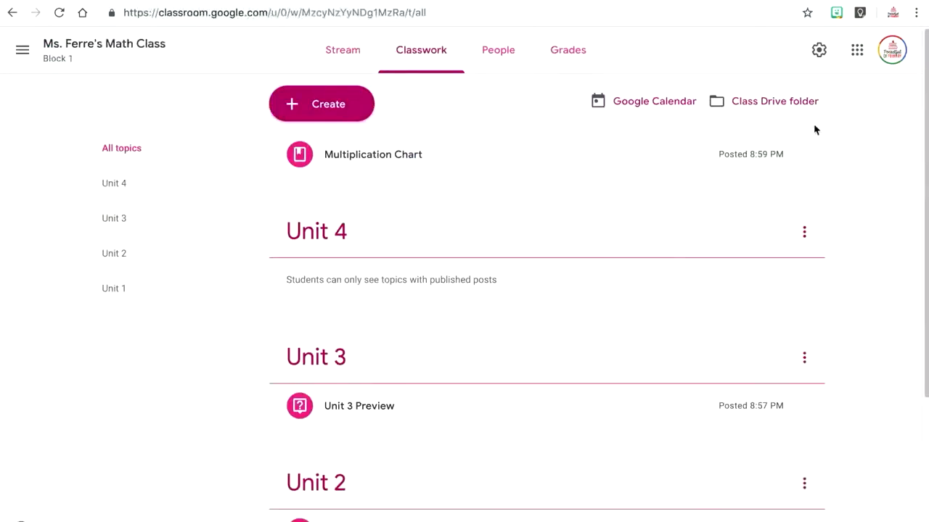
left_click(804, 108)
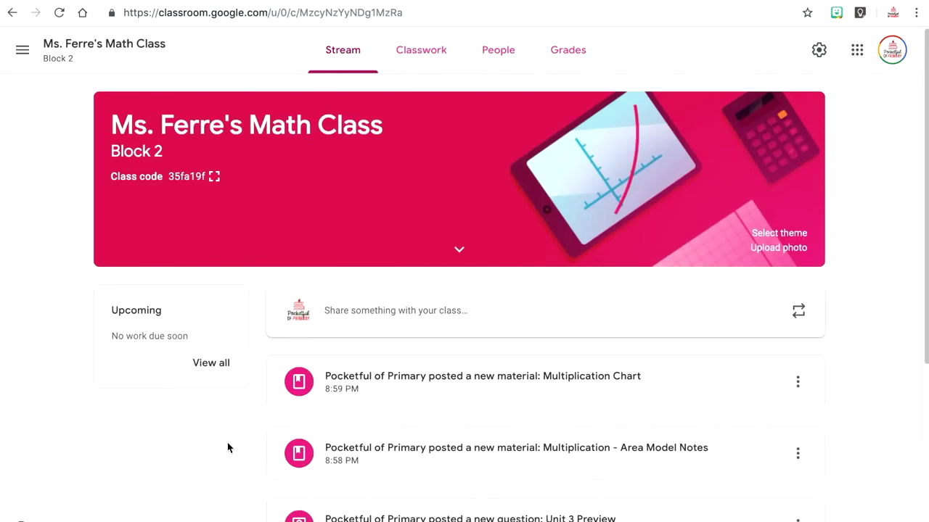
scroll(228, 447, "down", 3)
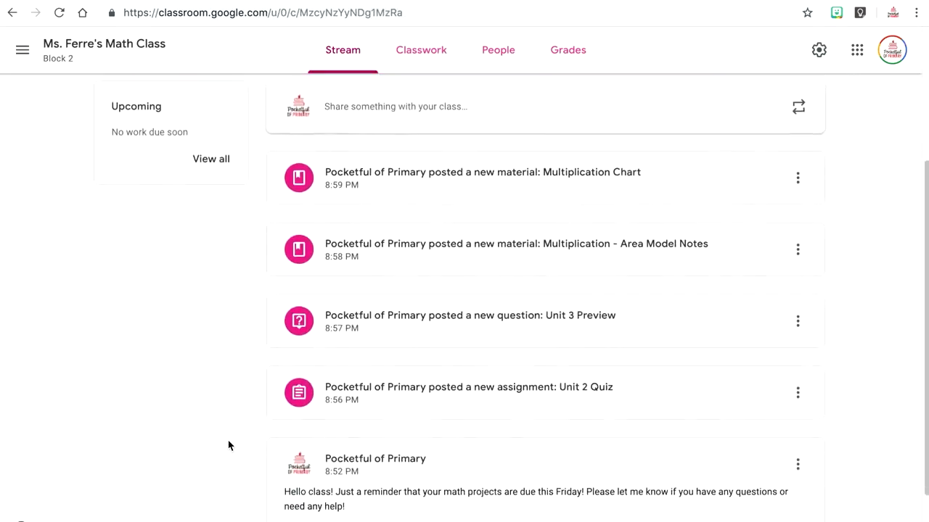
scroll(228, 445, "down", 1)
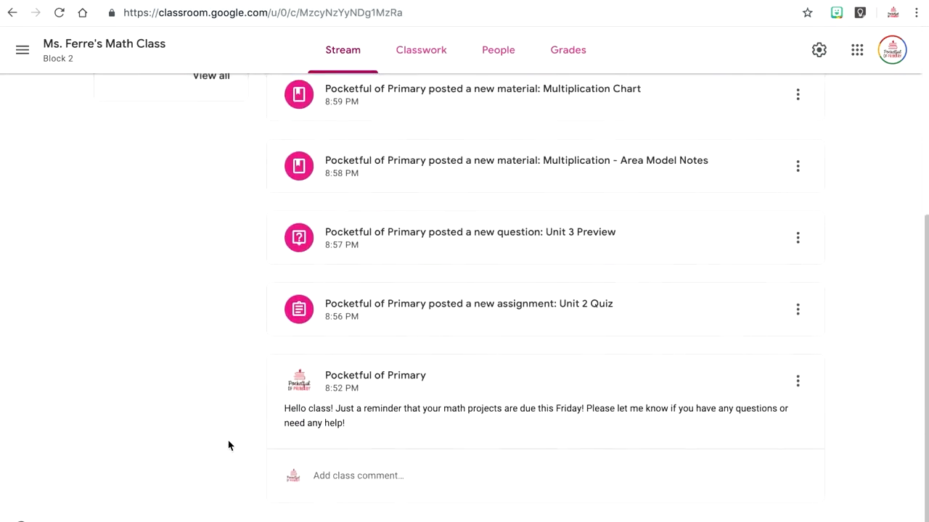
scroll(227, 446, "up", 3)
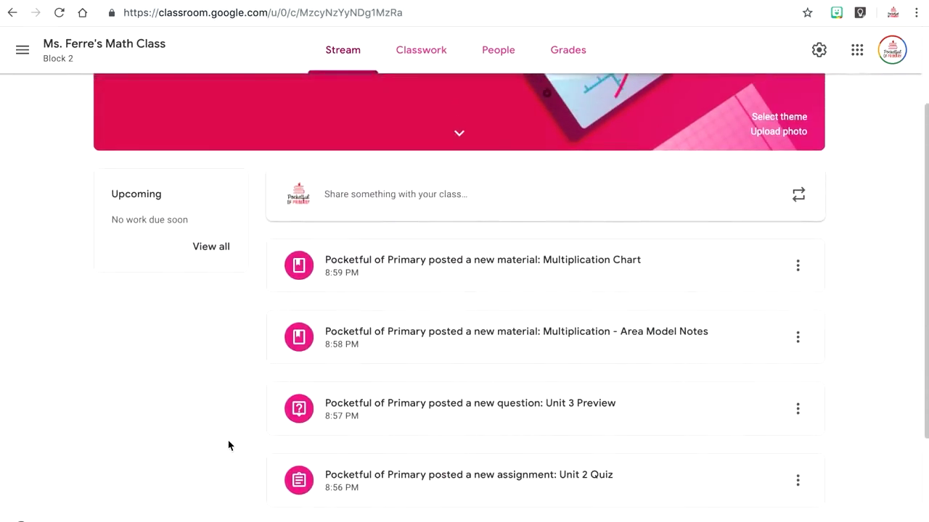
scroll(228, 445, "up", 2)
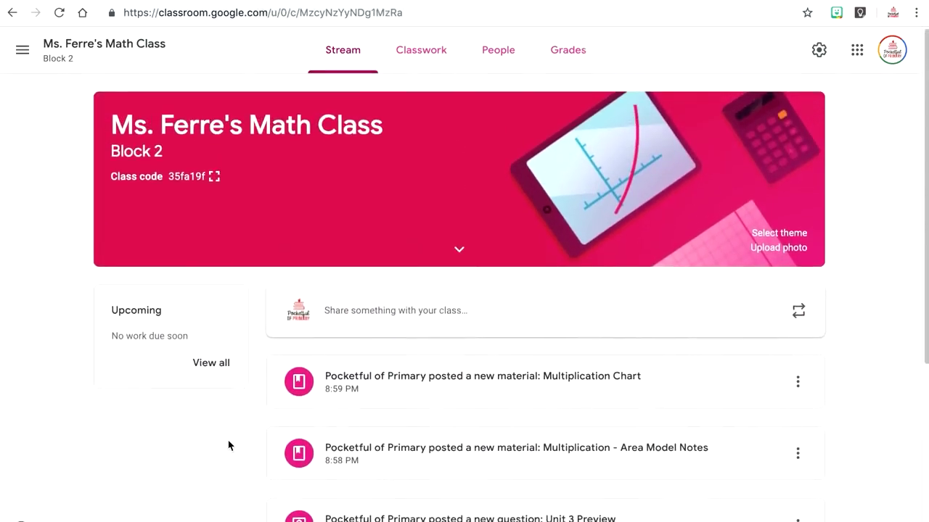